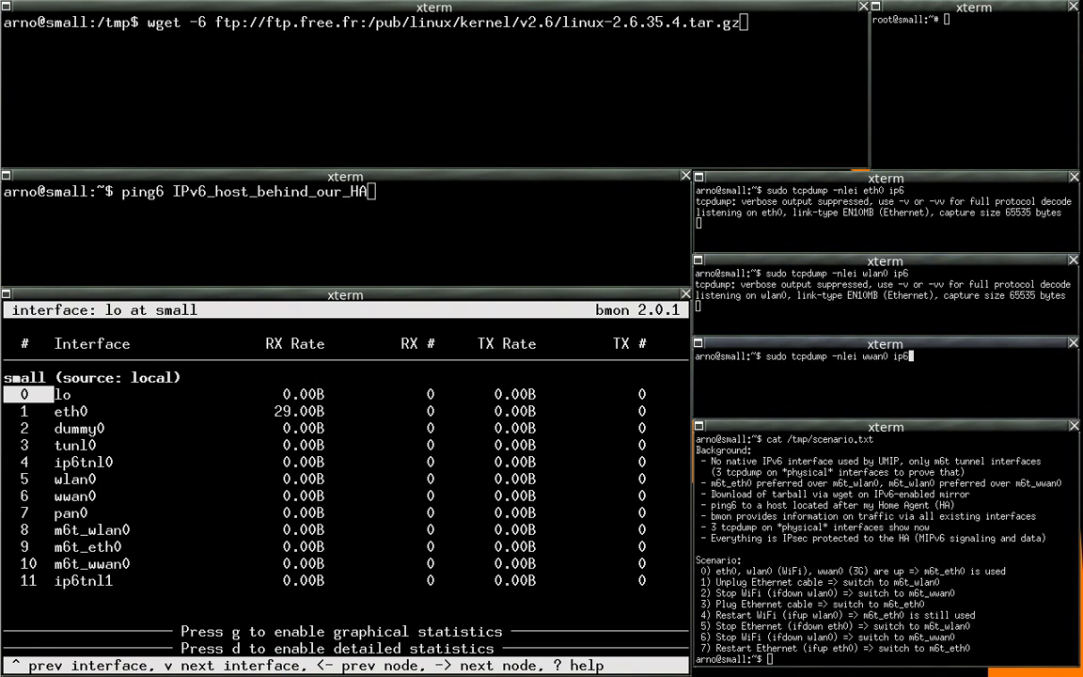
pyautogui.press('Return')
pyautogui.press('Return')
pyautogui.press('Return')
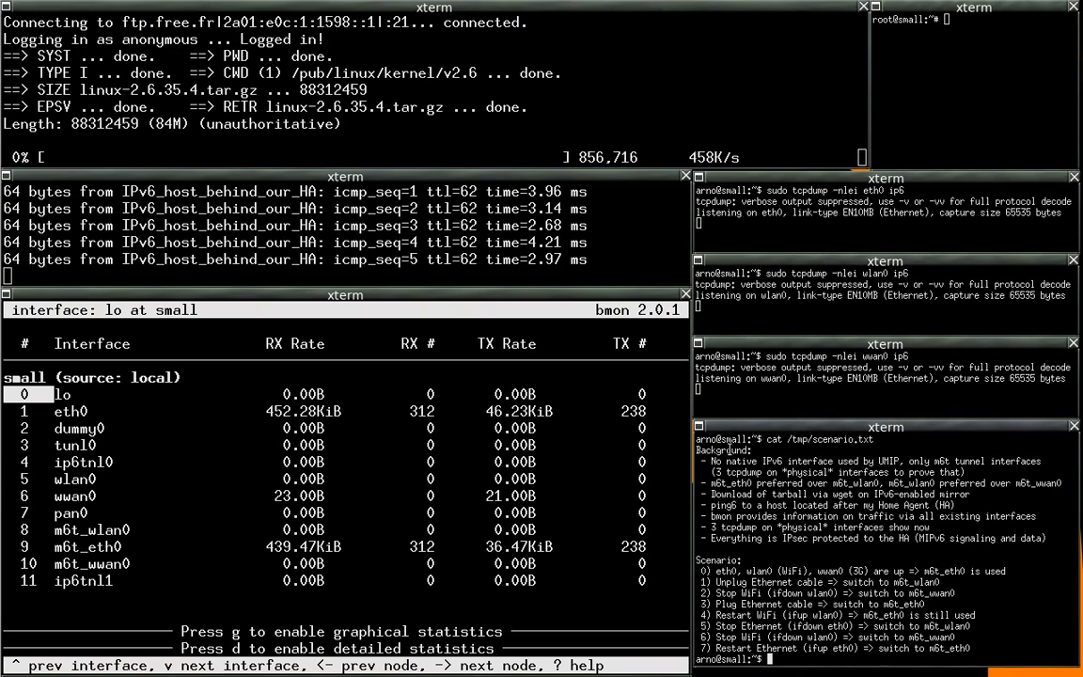
# Step: Run wget, ping6 and tcpdump, then mark scenario lines 0 and 1 as Ethernet is unplugged
pyautogui.moveTo(697, 570); pyautogui.dragTo(1006, 570)
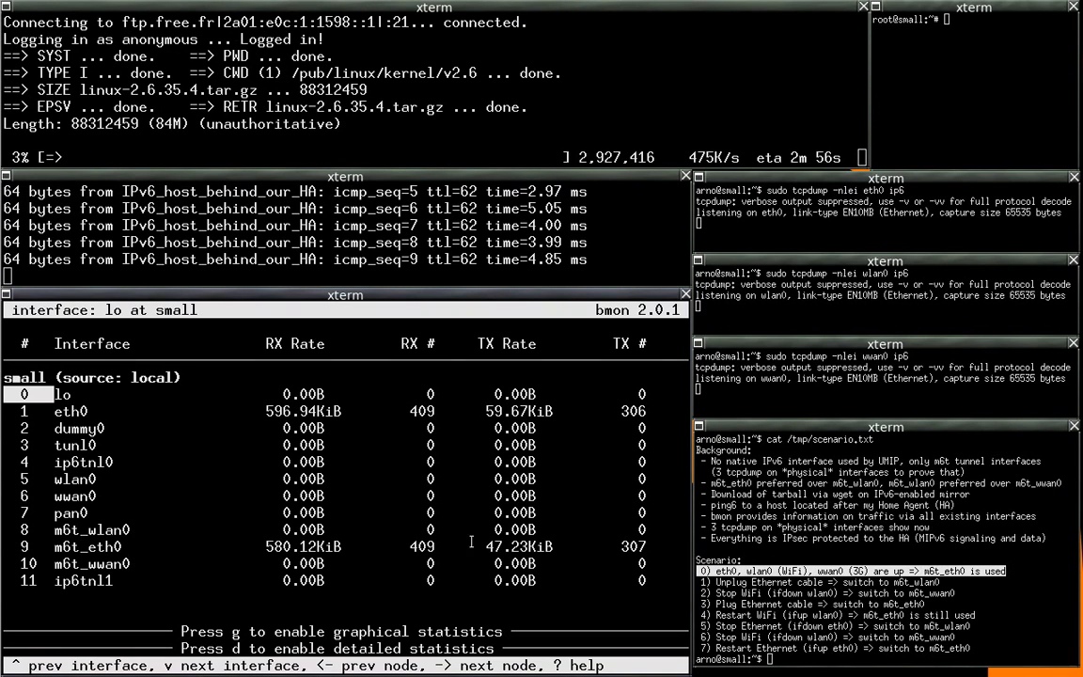
pyautogui.moveTo(700, 582); pyautogui.dragTo(938, 582)
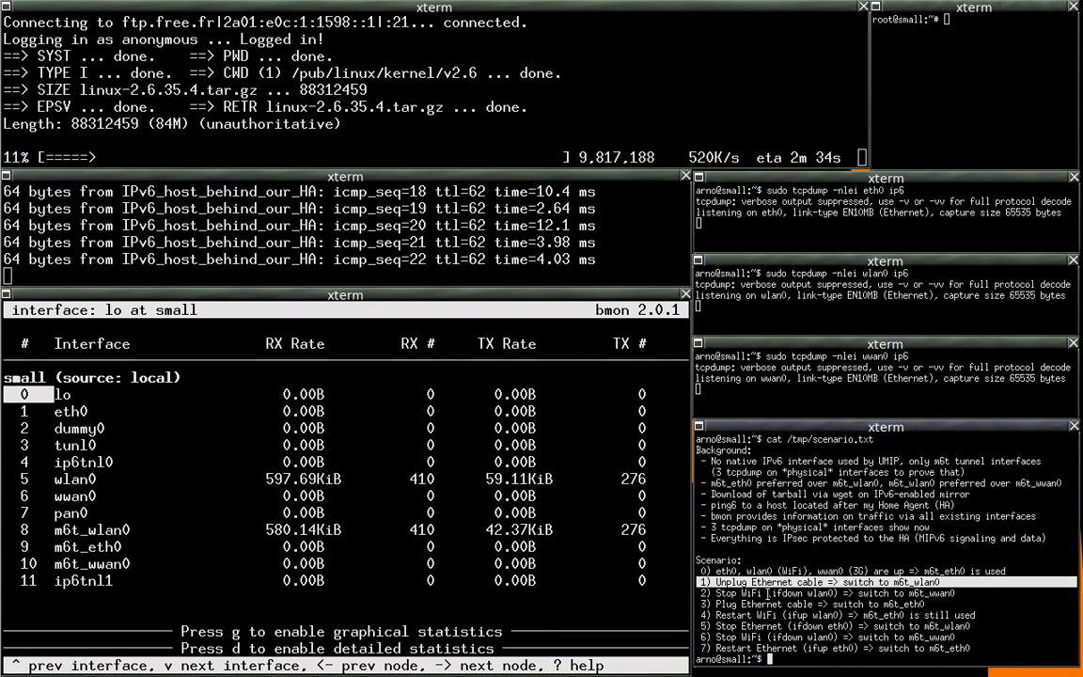
# Step: Mark scenario line 2 and run 'ifdown wlan0' so traffic moves to the 3G tunnel
pyautogui.moveTo(701, 593); pyautogui.dragTo(988, 593)
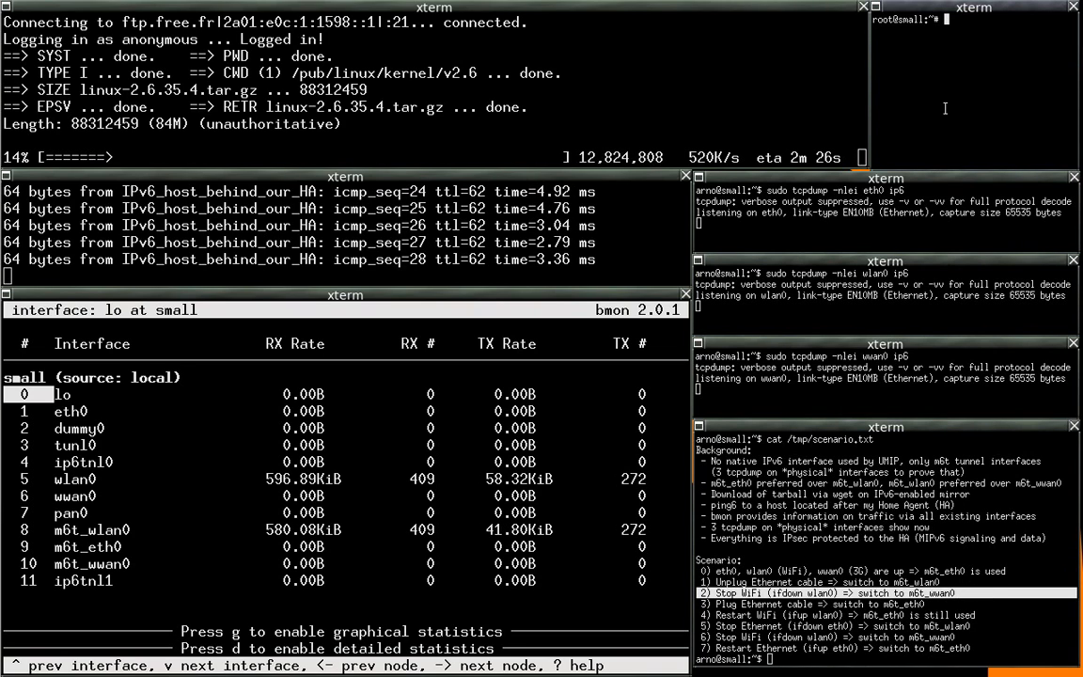
pyautogui.write('ifdown wlan0')
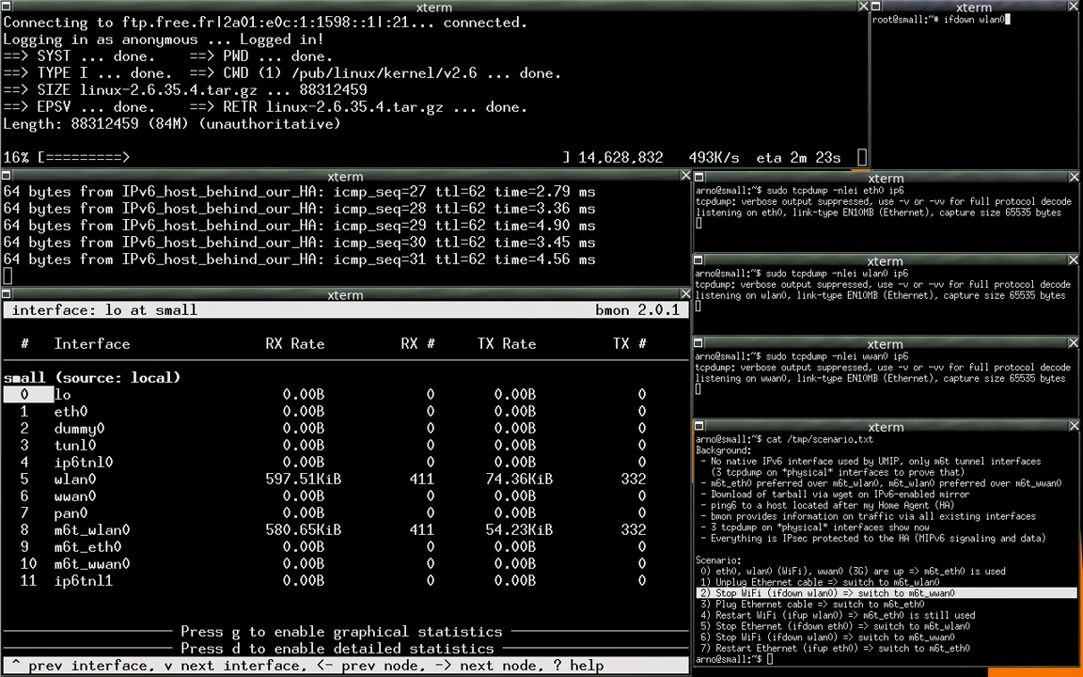
pyautogui.press('Return')
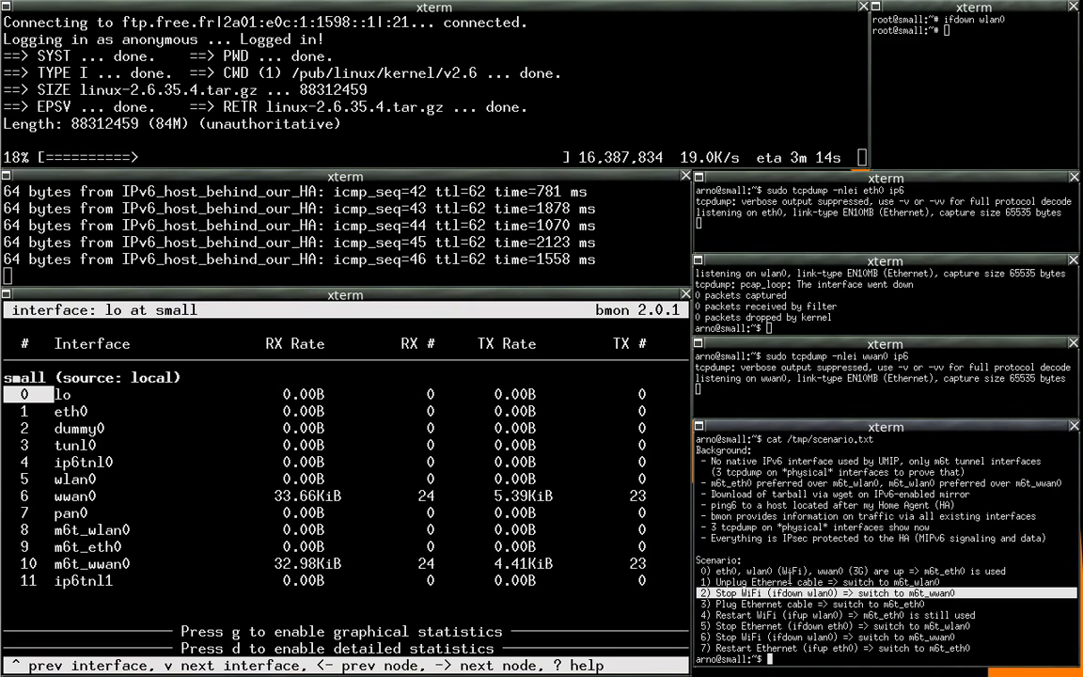
# Step: Mark scenario line 3 'Plug Ethernet cable' as traffic returns to m6t_eth0
pyautogui.moveTo(705, 603); pyautogui.dragTo(1039, 604)
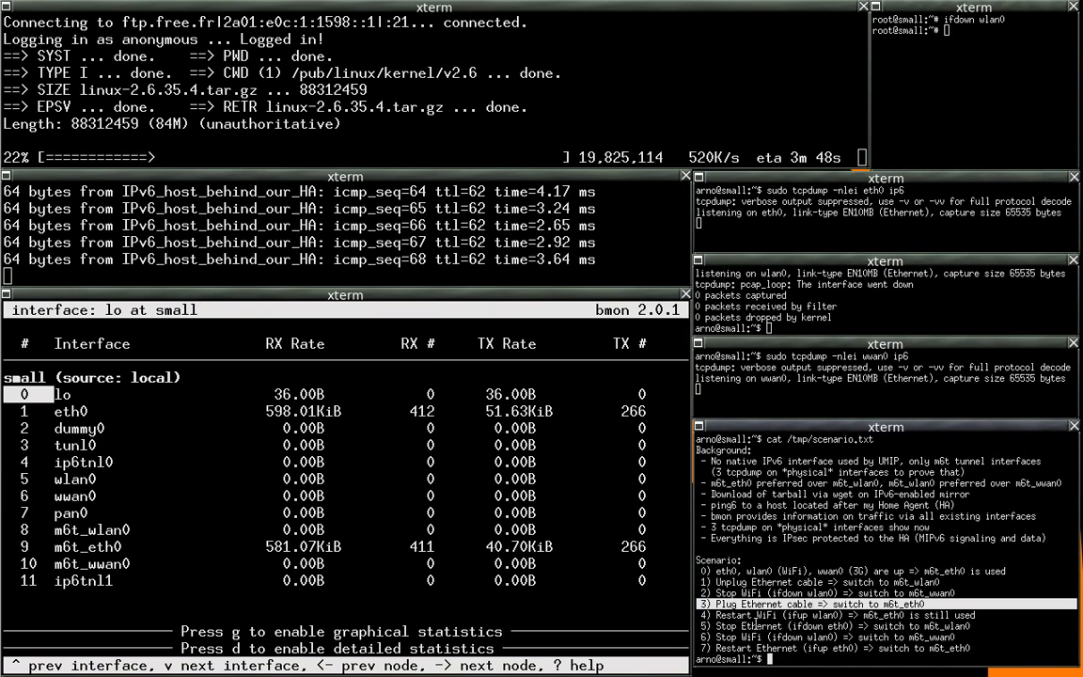
# Step: Mark scenario line 4 and run 'ifup wlan0' while traffic stays on Ethernet
pyautogui.moveTo(697, 614); pyautogui.dragTo(992, 613)
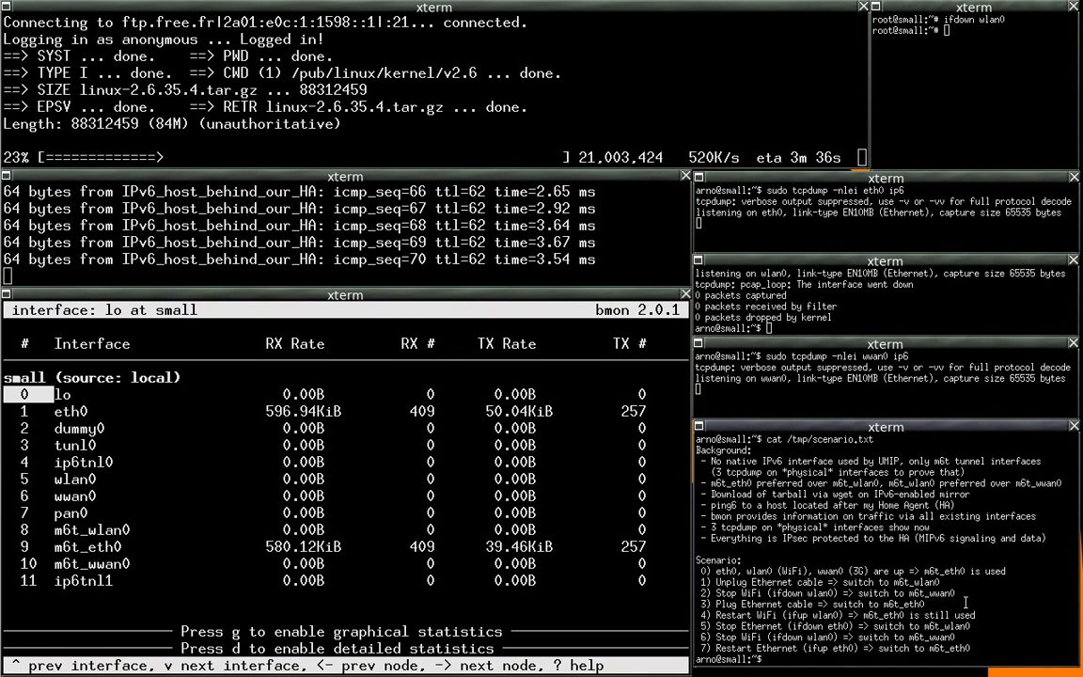
pyautogui.write('ifup wlan0')
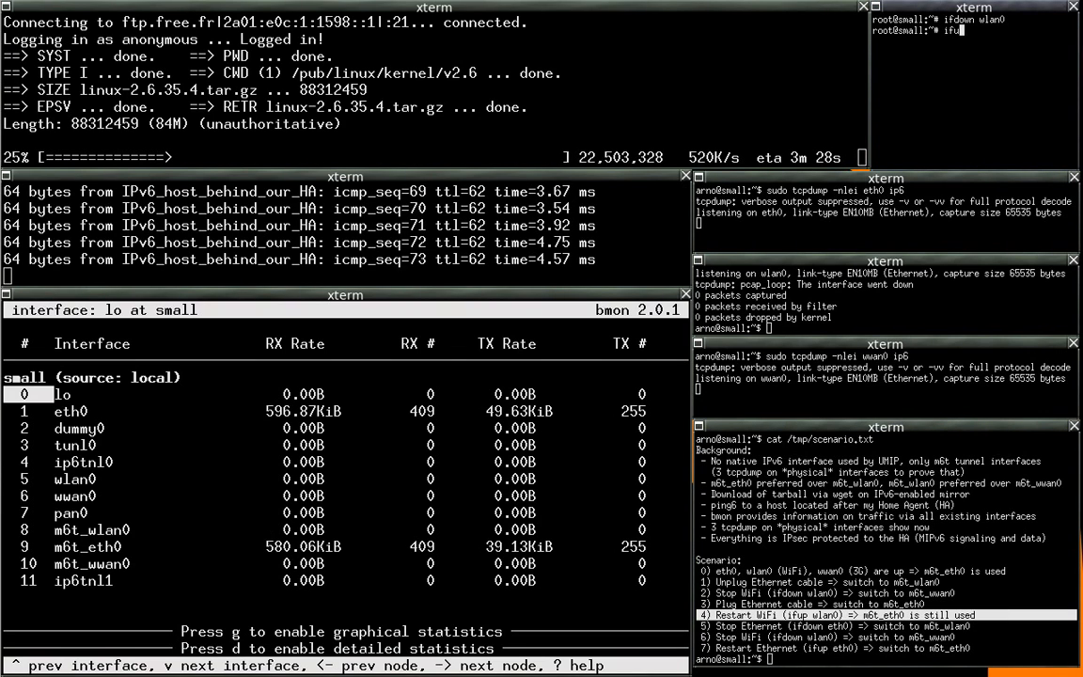
pyautogui.press('Return')
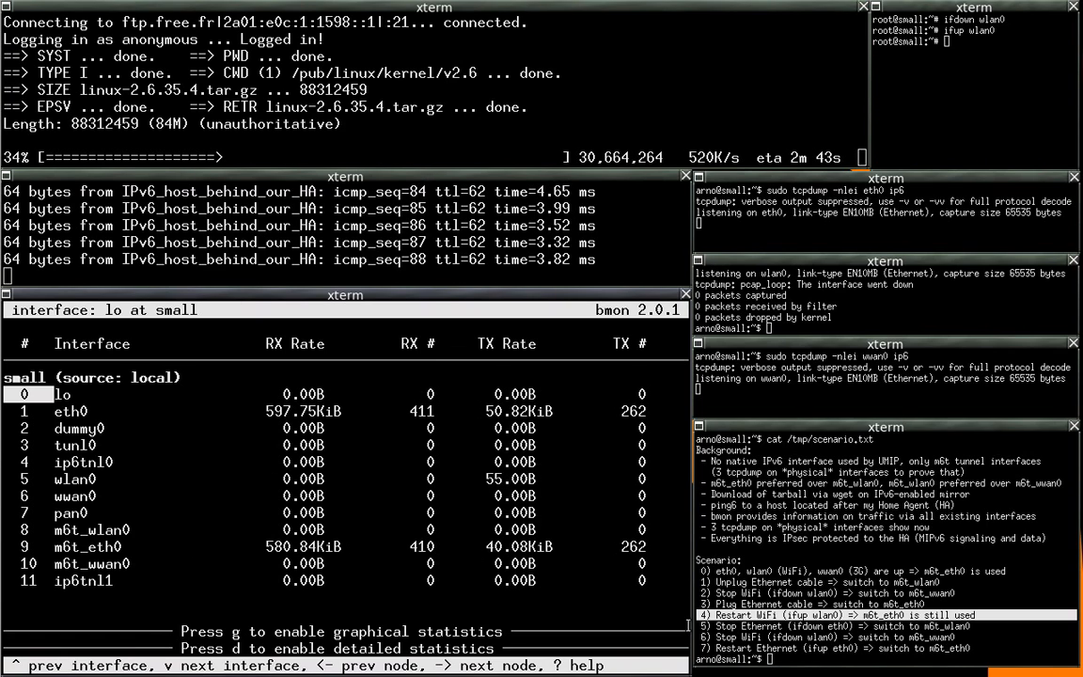
# Step: Mark scenario line 5 and run 'ifdown eth0' so traffic hands over to WiFi
pyautogui.moveTo(698, 625); pyautogui.dragTo(971, 625)
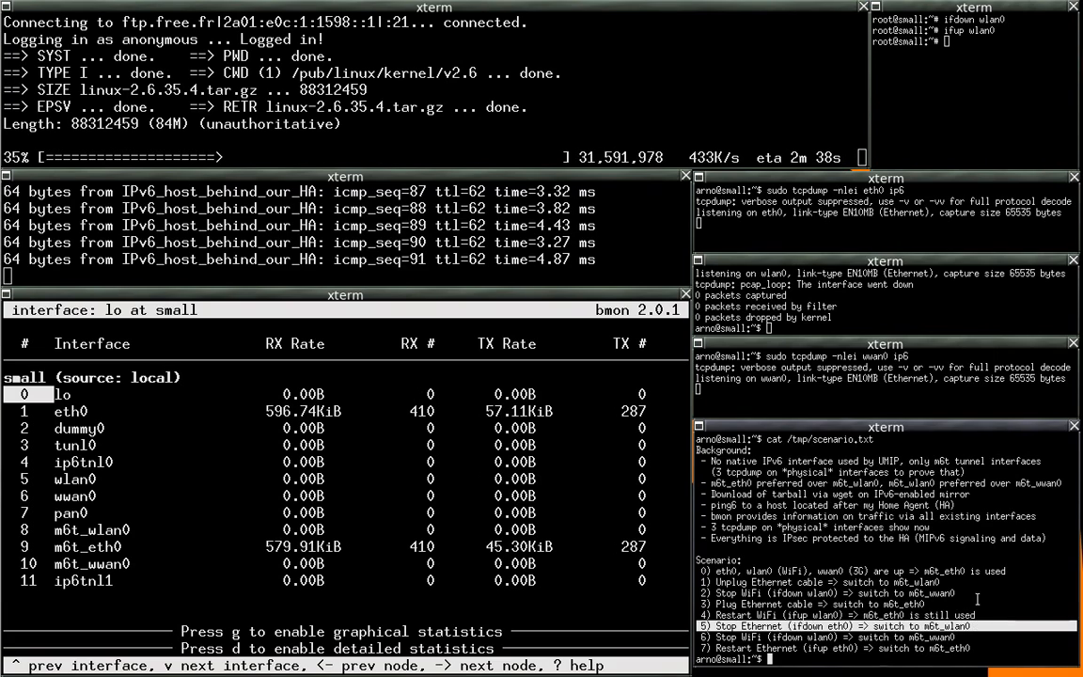
pyautogui.write('ifdown eth0')
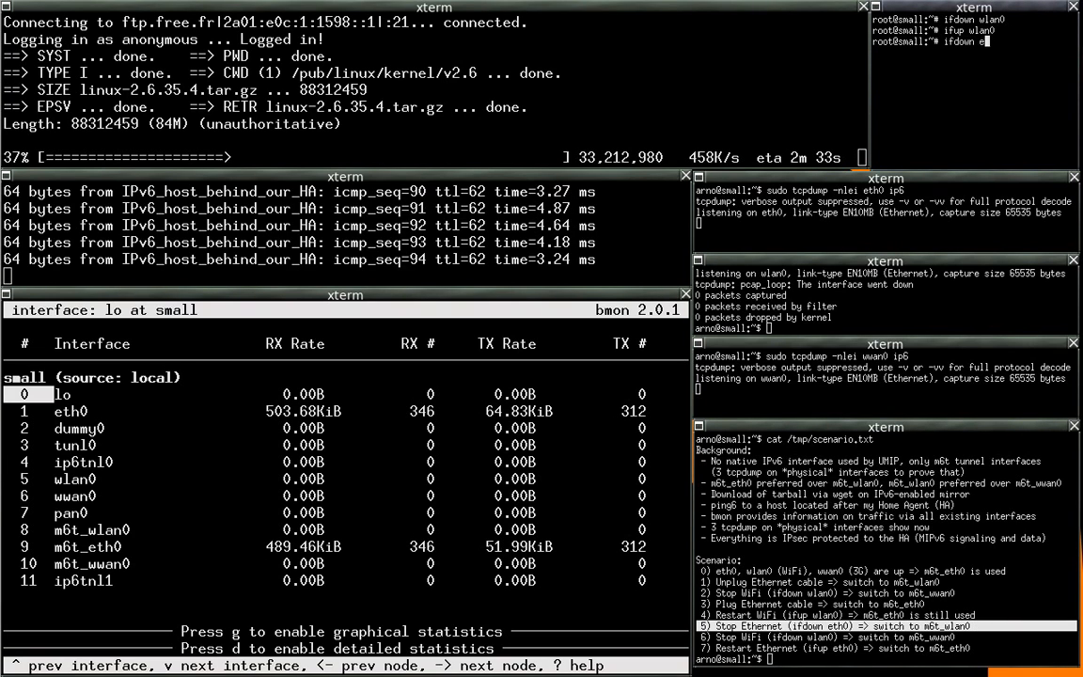
pyautogui.press('Return')
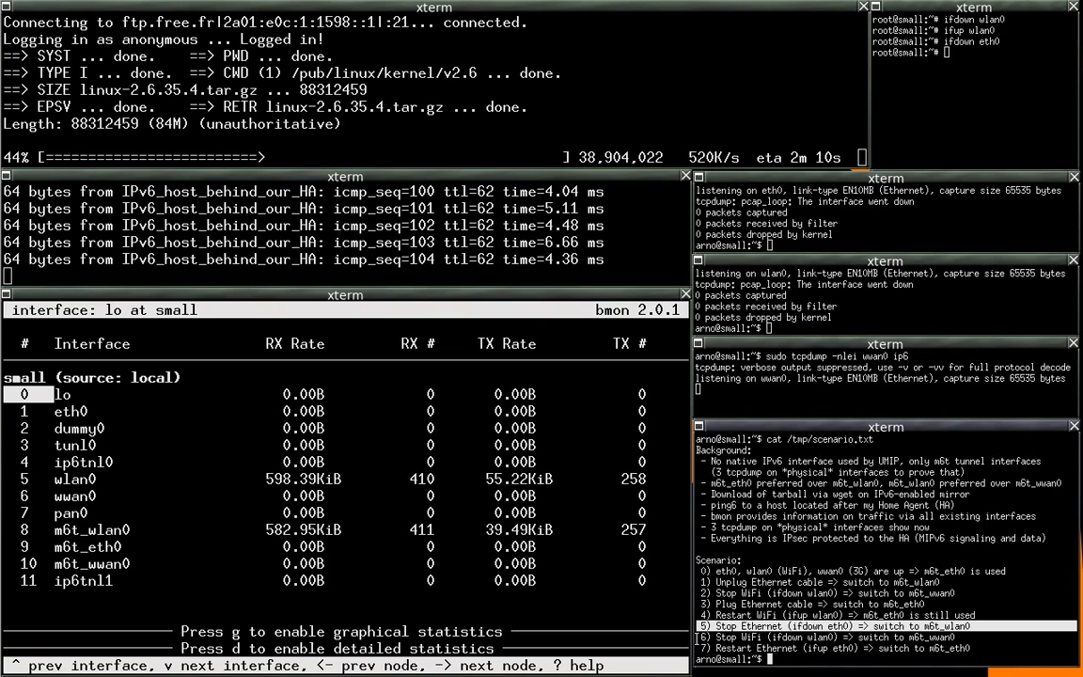
# Step: Mark scenario line 6 and run 'ifdown wlan0' so traffic falls back to 3G
pyautogui.moveTo(696, 637); pyautogui.dragTo(957, 637)
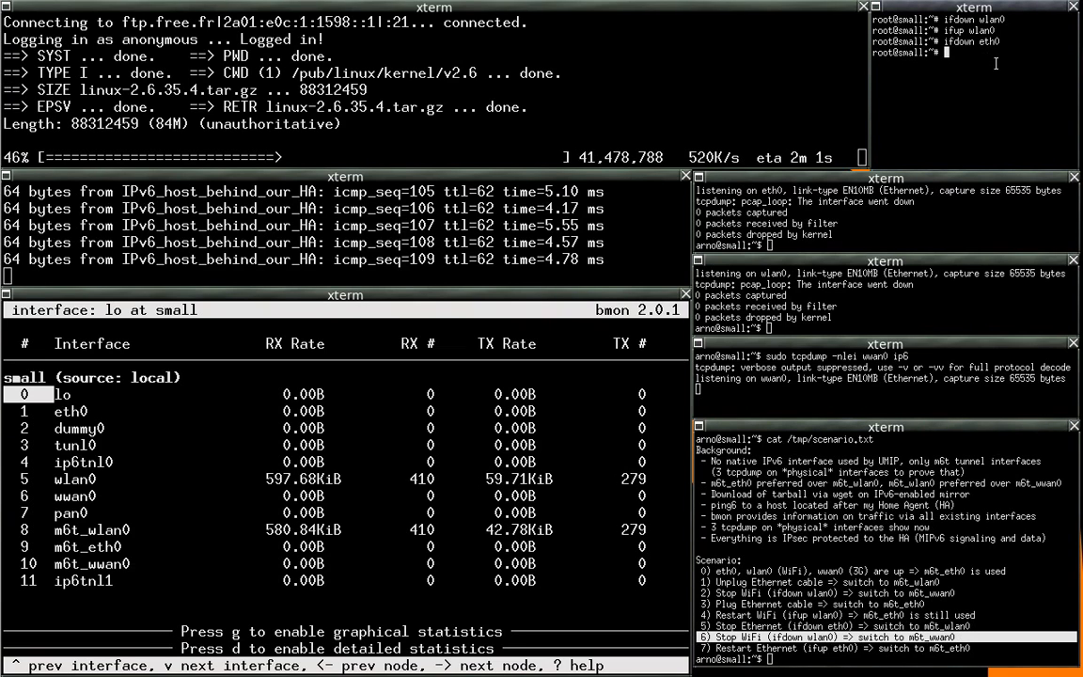
pyautogui.write('ifdown wlan0')
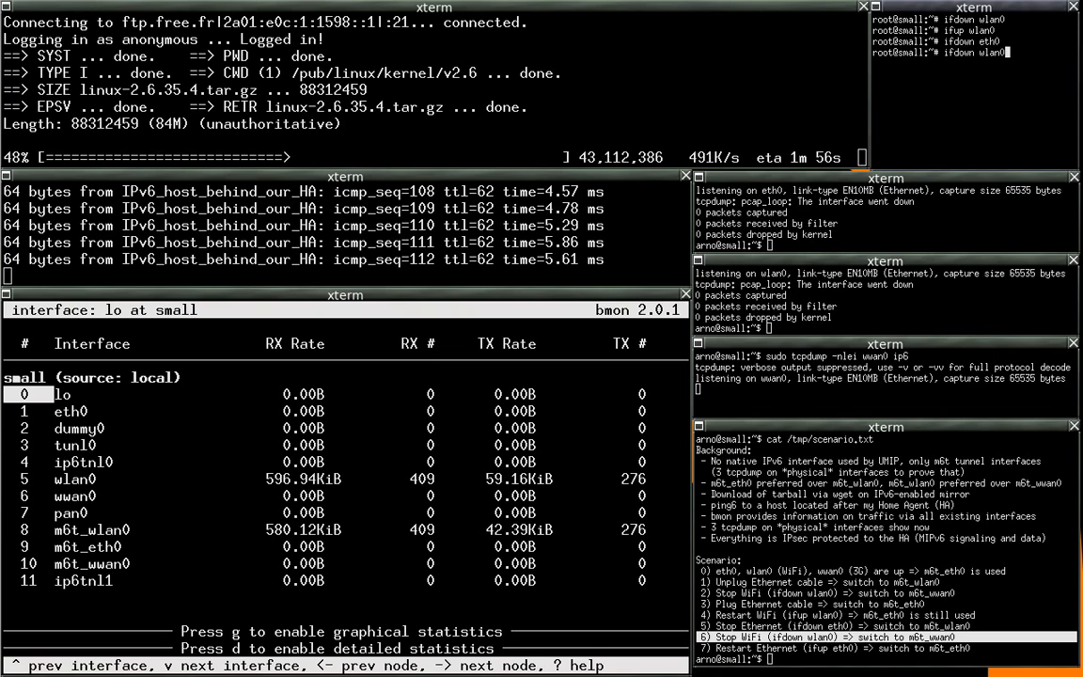
pyautogui.press('Return')
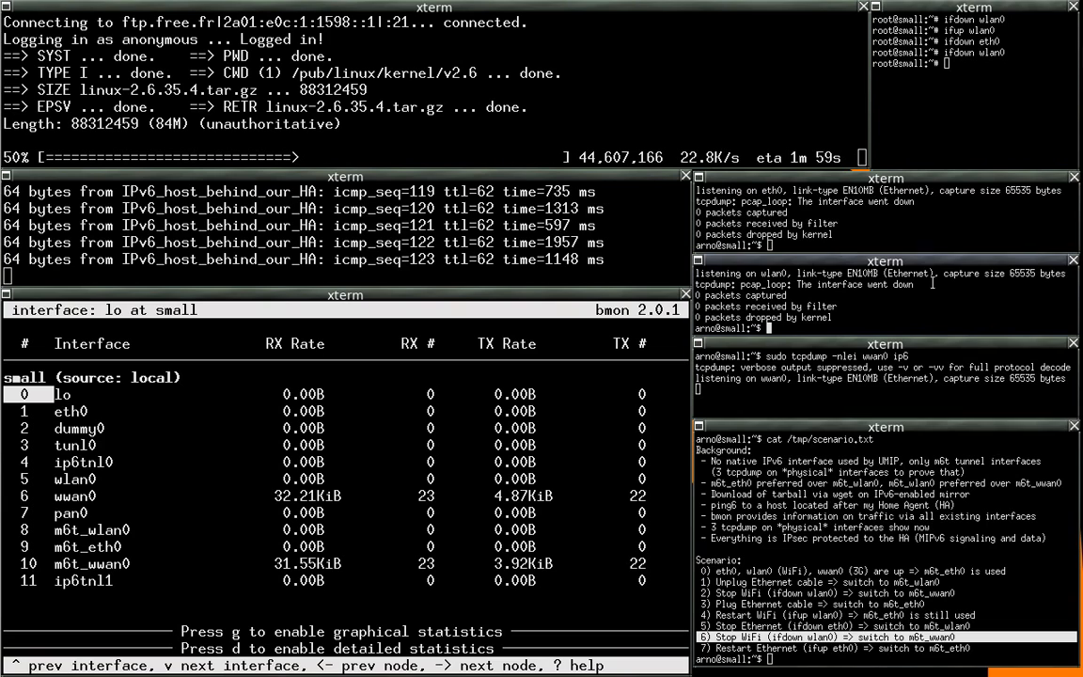
# Step: Mark scenario line 7 and run 'ifup eth0' to bring Ethernet back up
pyautogui.tripleClick(984, 648)
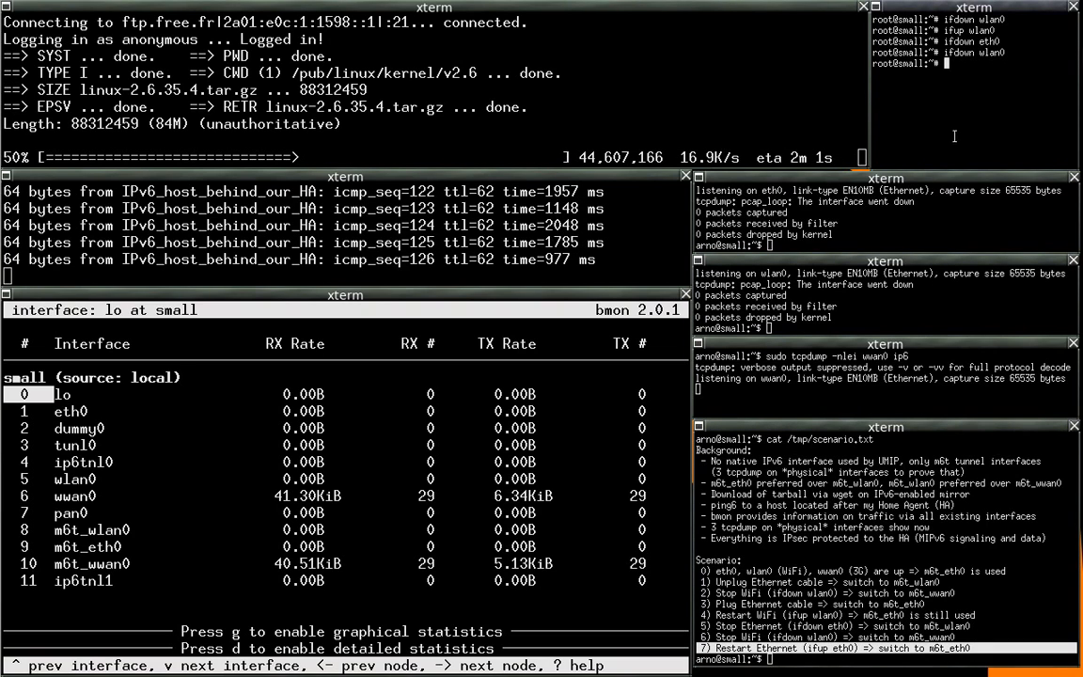
pyautogui.write('ifup eth0')
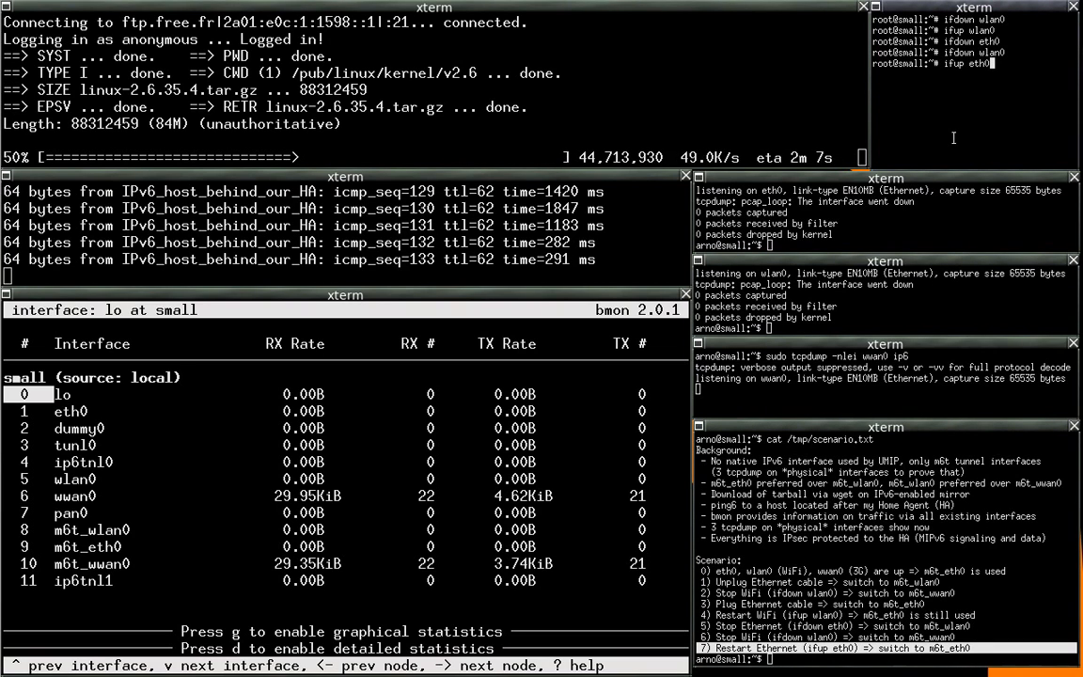
pyautogui.press('Return')
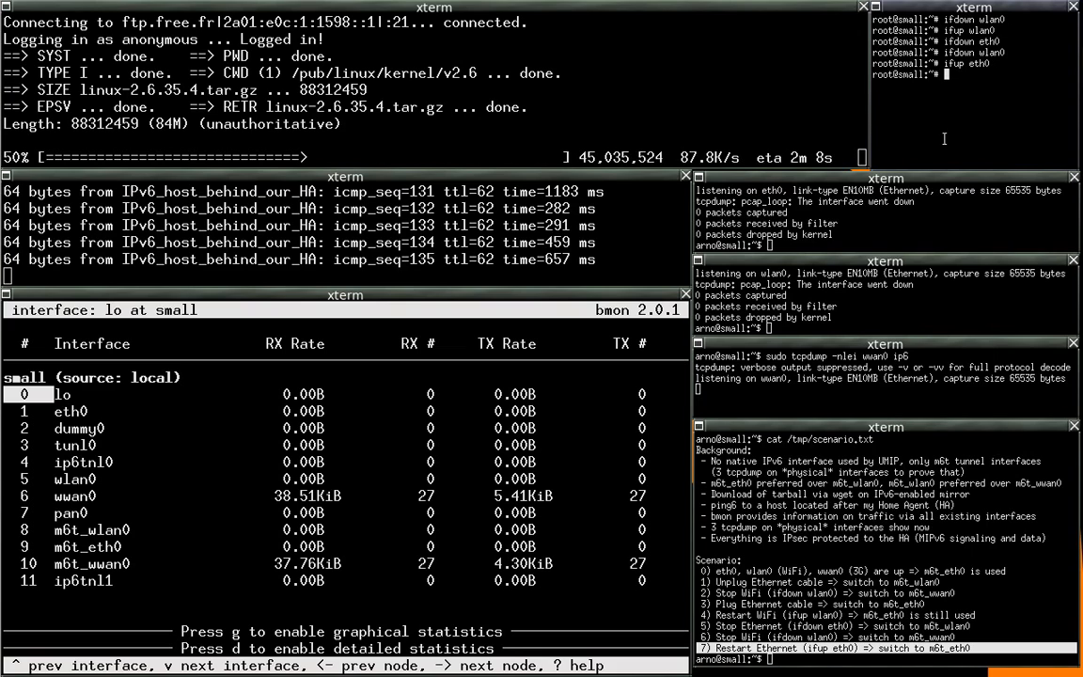